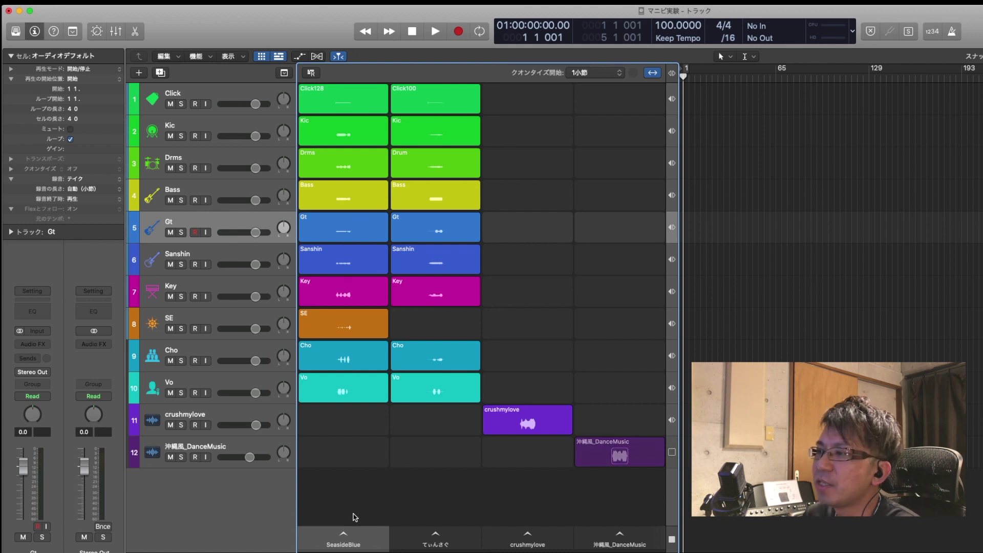
Play the SeasideBlue scene for a few bars and stop playback
{"action": "left_click", "coordinate": [345, 532]}
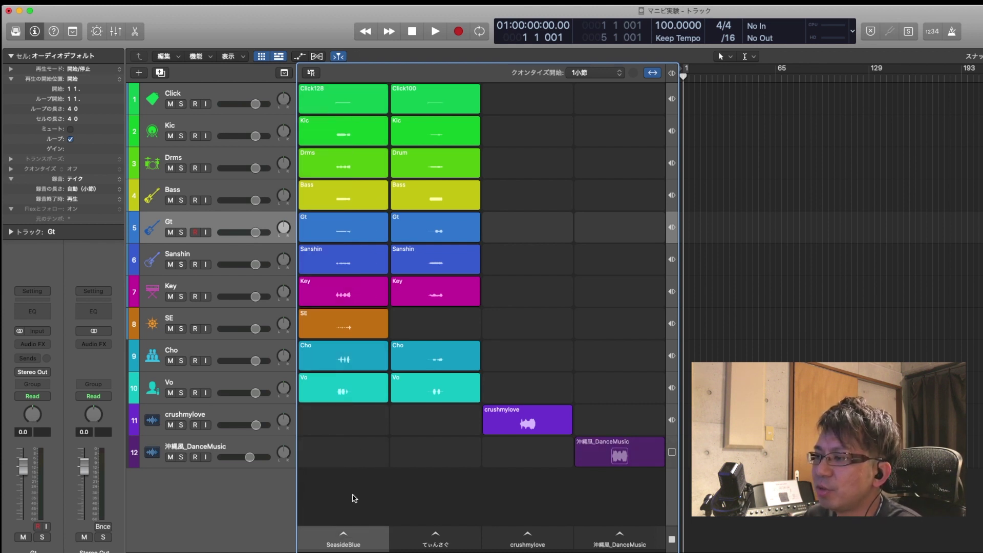
{"action": "left_click", "coordinate": [345, 535]}
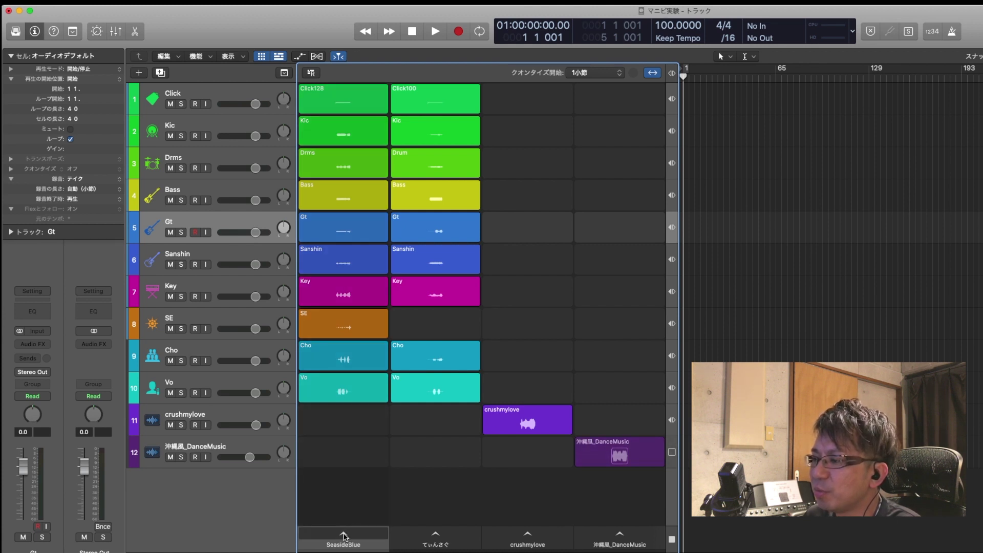
{"action": "left_click", "coordinate": [344, 535]}
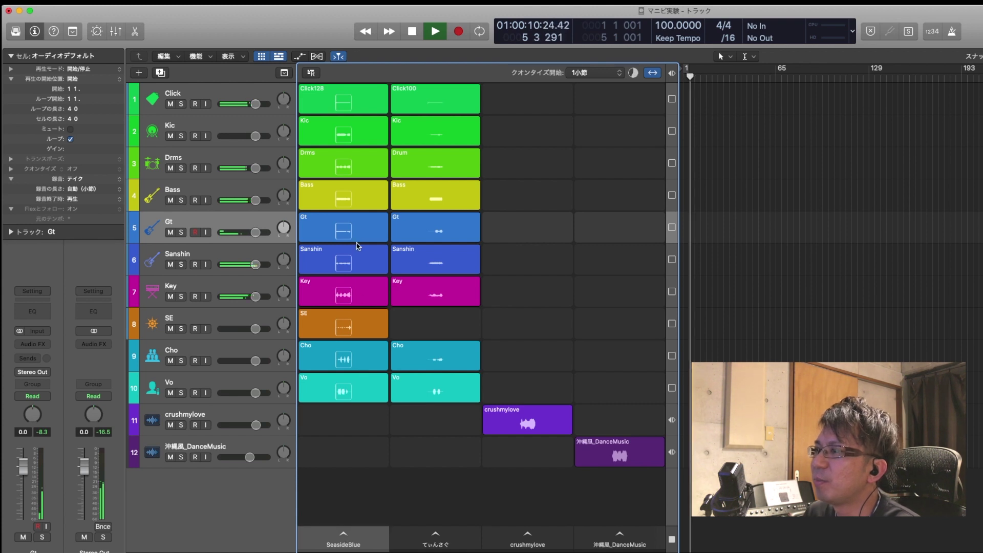
{"action": "left_click", "coordinate": [412, 38]}
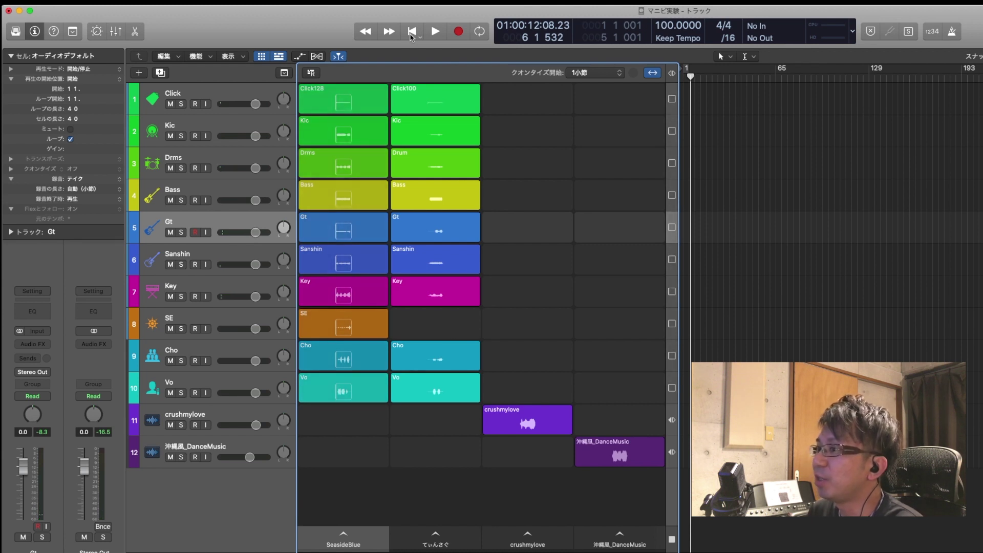
Examine the output destinations available for the Click track, and close the list
{"action": "left_click", "coordinate": [238, 91]}
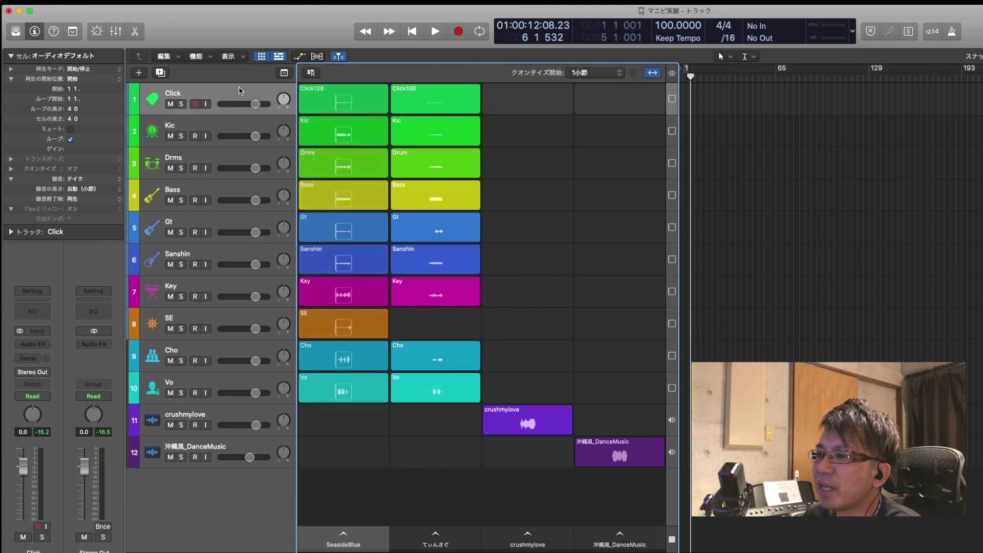
{"action": "left_click", "coordinate": [47, 373]}
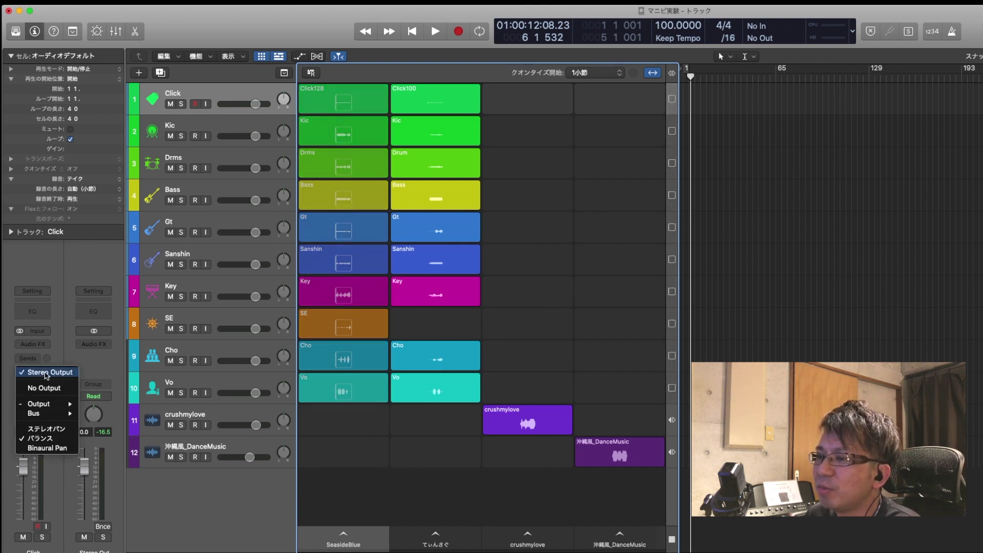
{"action": "mouse_move", "coordinate": [44, 415]}
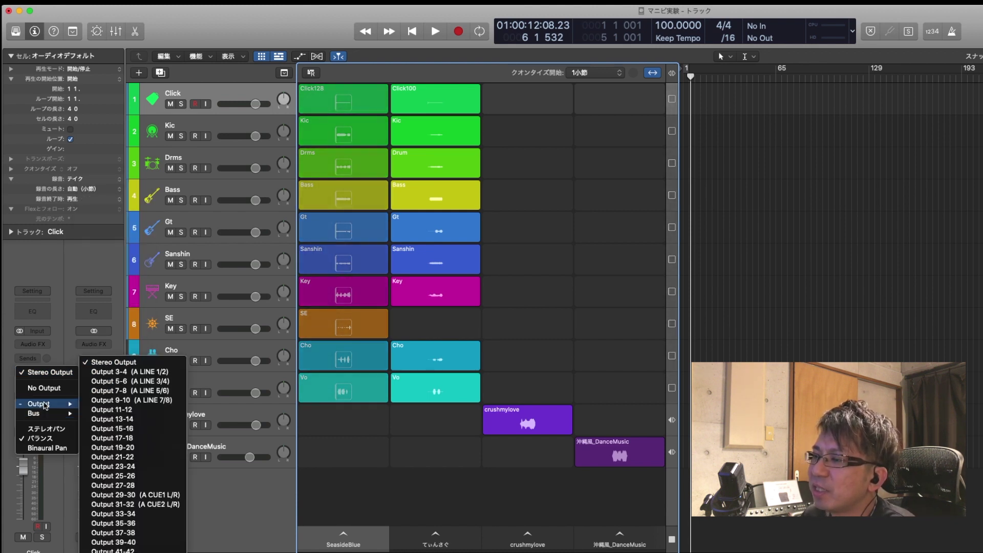
{"action": "left_click", "coordinate": [246, 485]}
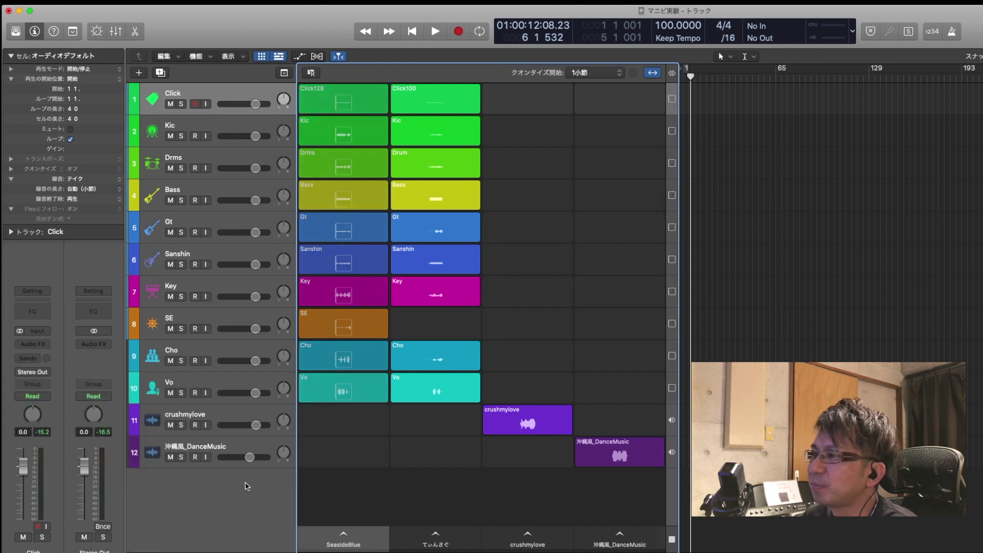
Mute the Click track and play the SeasideBlue scene without it for a few bars
{"action": "left_click", "coordinate": [170, 104]}
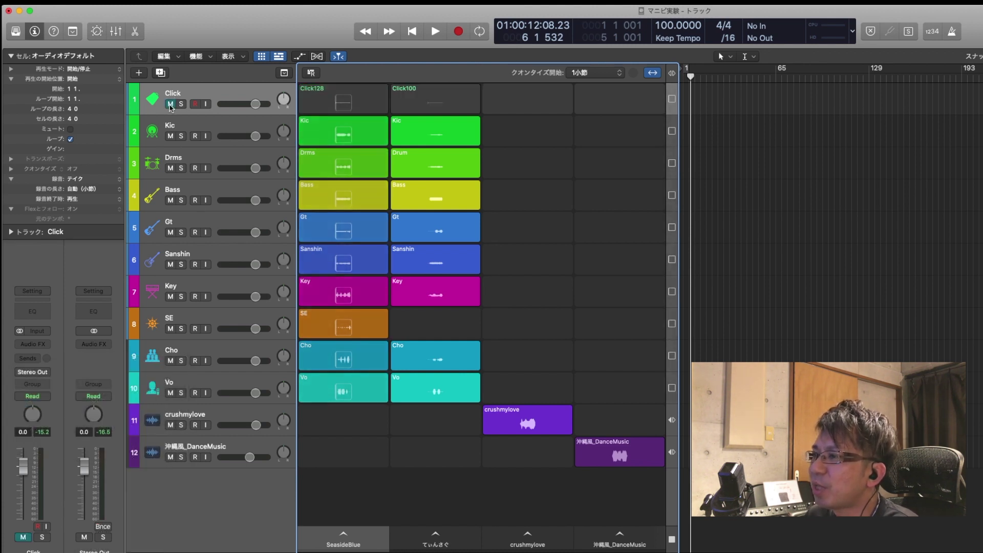
{"action": "left_click", "coordinate": [344, 536]}
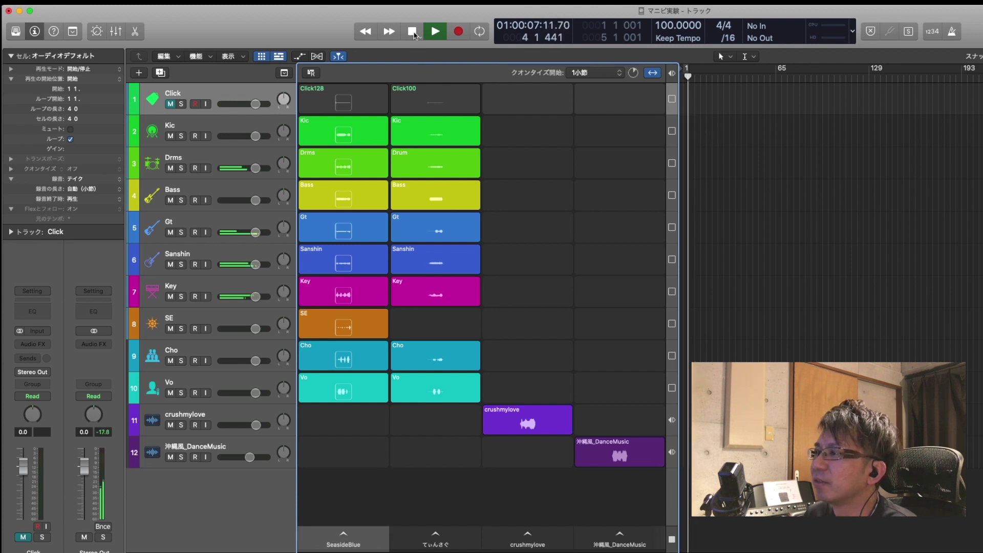
{"action": "left_click", "coordinate": [412, 32]}
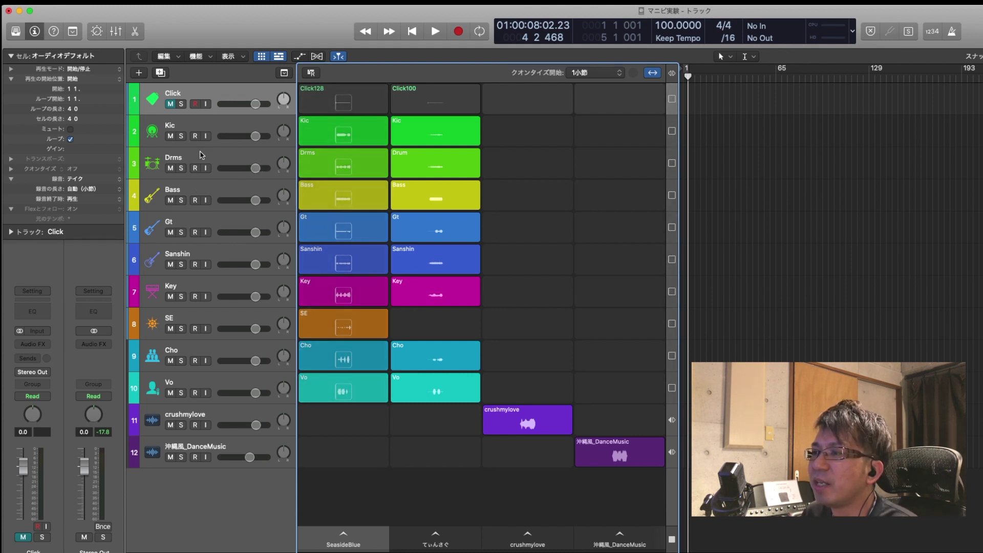
Play the SeasideBlue cells again with the click muted to check the track levels, and stop playback
{"action": "key", "text": "space"}
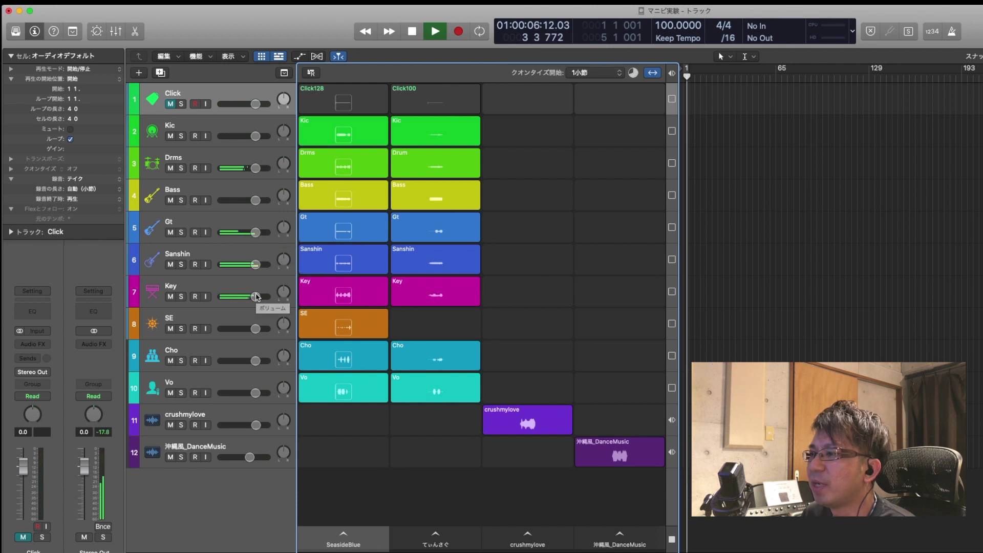
{"action": "left_click_drag", "start_coordinate": [254, 298], "coordinate": [285, 293]}
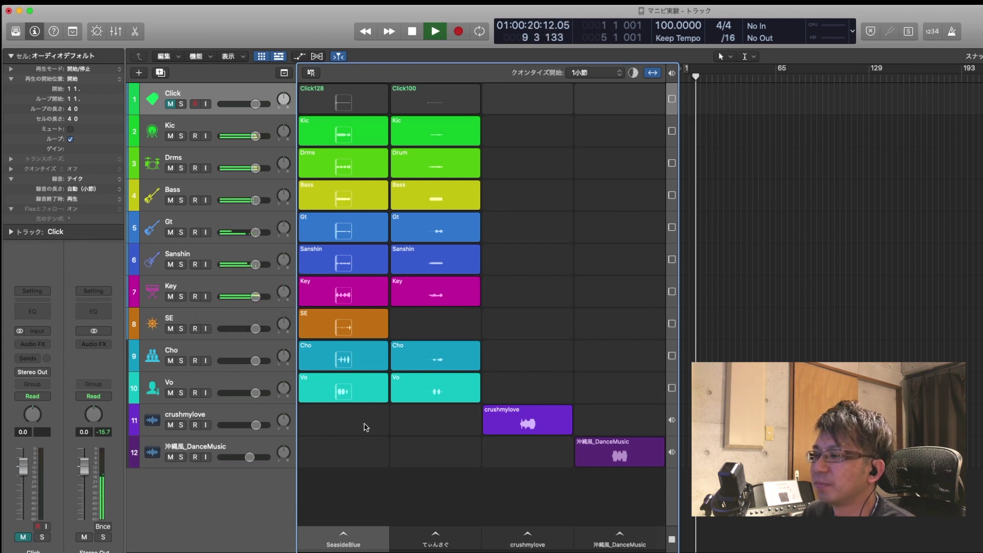
{"action": "key", "text": "space"}
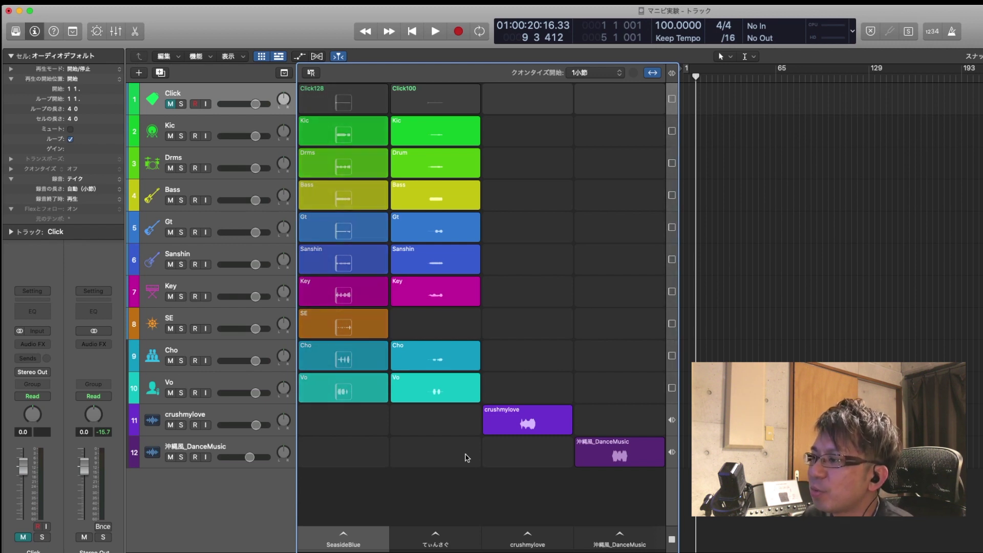
Reorder the scenes so that SeasideBlue comes directly after てぃんさぐ
{"action": "left_click", "coordinate": [435, 536]}
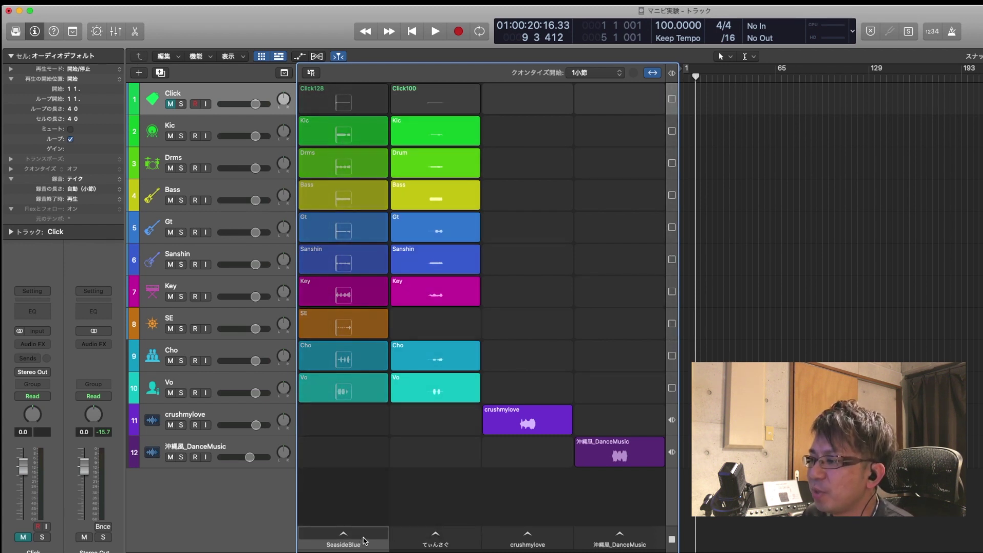
{"action": "left_click", "coordinate": [364, 540]}
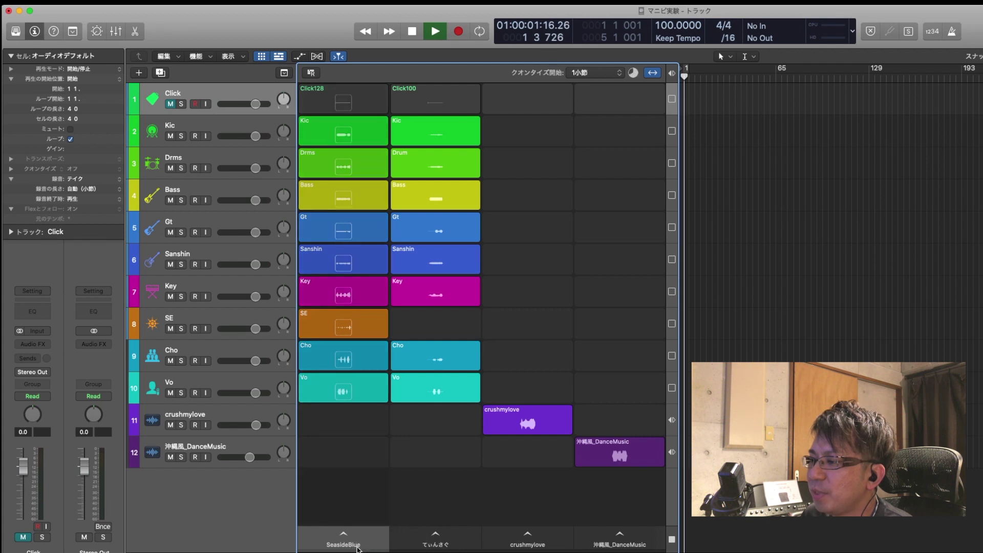
{"action": "left_click_drag", "start_coordinate": [357, 549], "coordinate": [438, 545]}
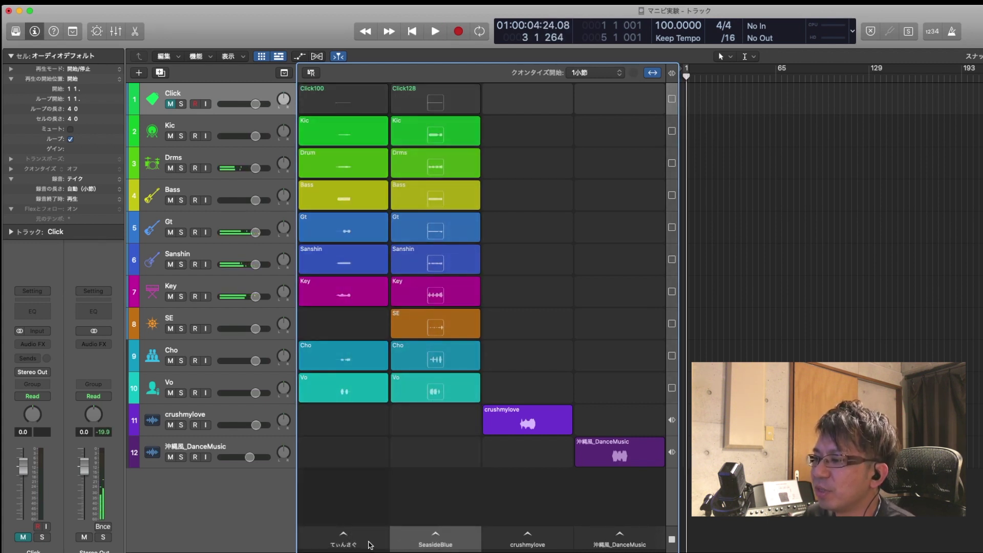
Play the てぃんさぐ scene and the SeasideBlue scene briefly in their new order, stopping after each
{"action": "left_click", "coordinate": [348, 536]}
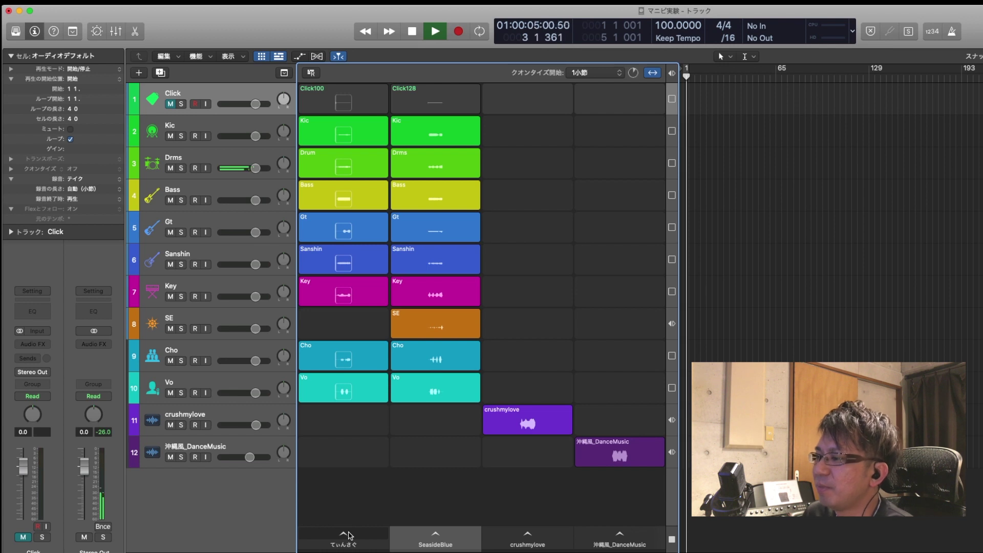
{"action": "key", "text": "space"}
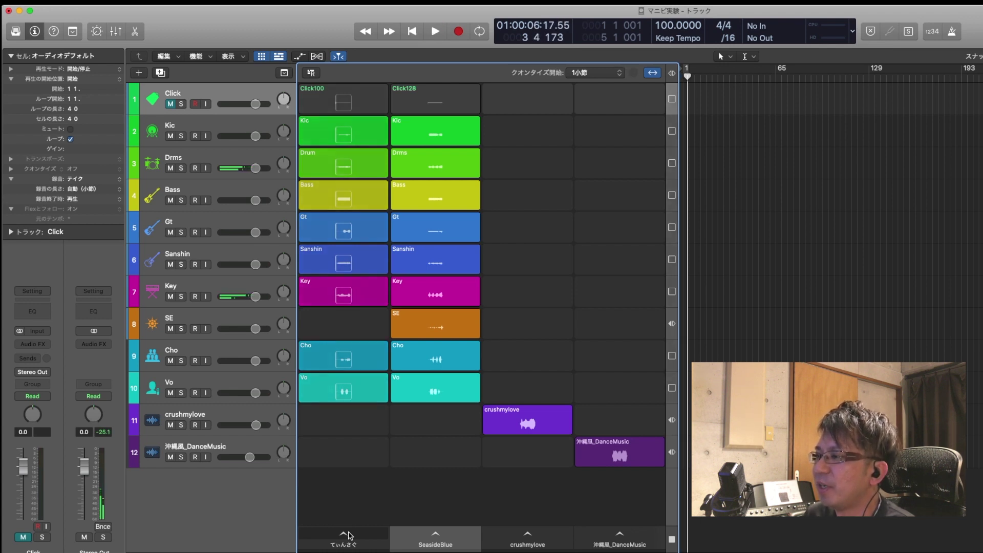
{"action": "left_click", "coordinate": [437, 535]}
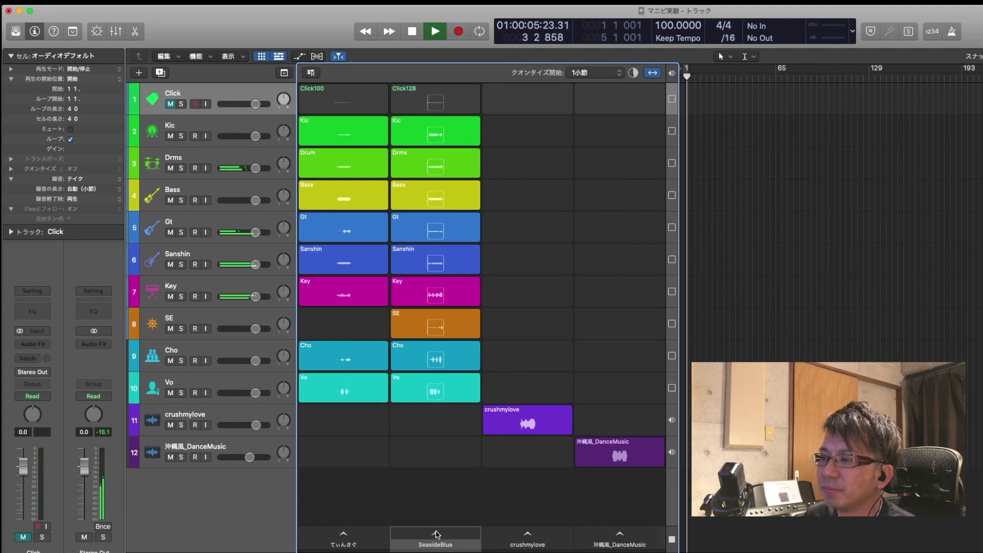
{"action": "key", "text": "space"}
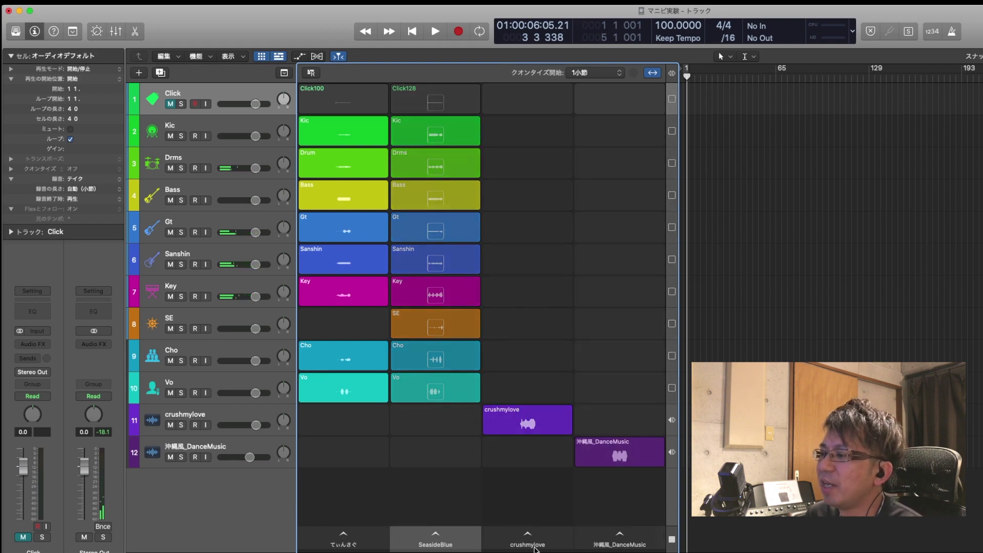
Move the SeasideBlue scene behind crushmylove and return it to second place after てぃんさぐ
{"action": "mouse_move", "coordinate": [541, 540]}
{"action": "left_mouse_down"}
{"action": "mouse_move", "coordinate": [622, 541]}
{"action": "mouse_move", "coordinate": [545, 547]}
{"action": "left_mouse_up"}
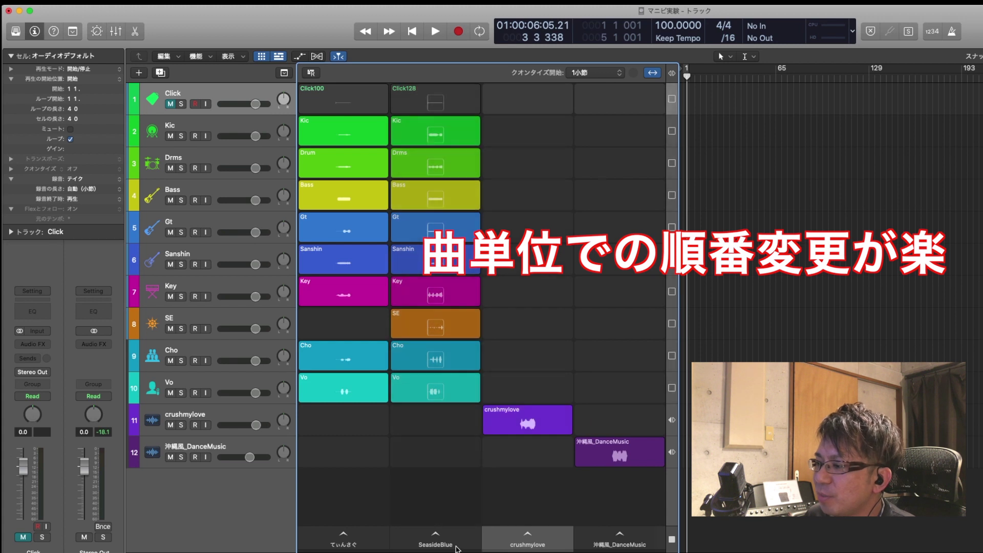
{"action": "left_click_drag", "start_coordinate": [437, 547], "coordinate": [538, 548]}
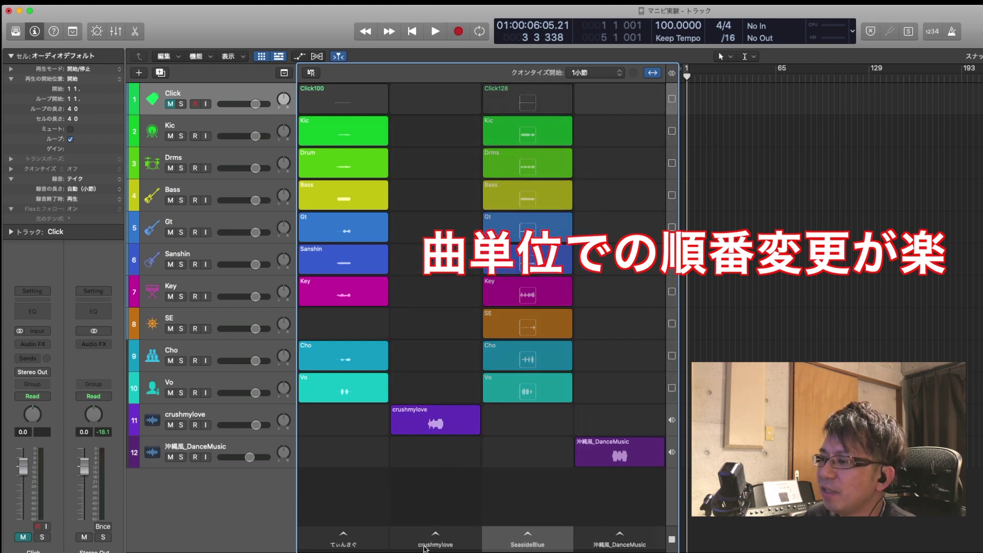
{"action": "left_click_drag", "start_coordinate": [365, 548], "coordinate": [338, 540]}
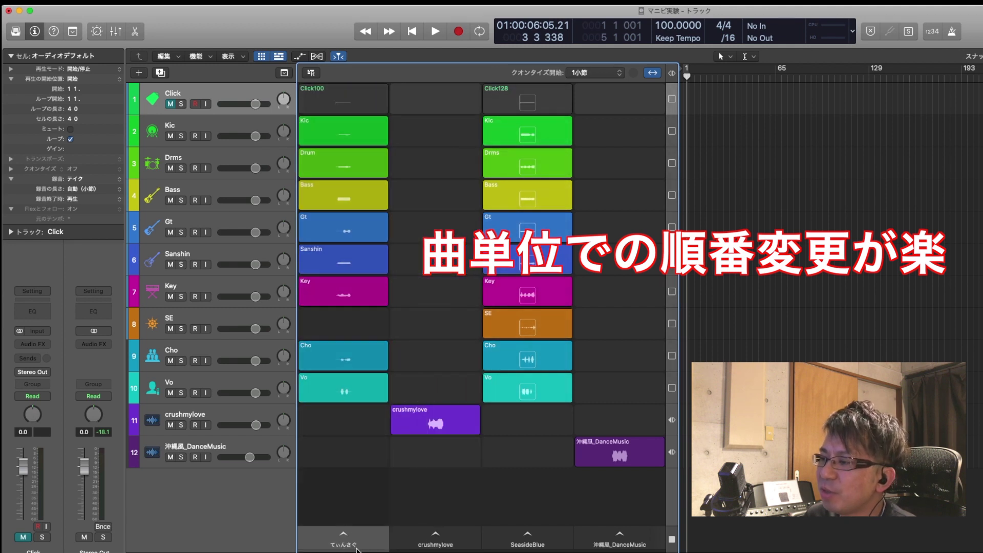
{"action": "left_click_drag", "start_coordinate": [502, 547], "coordinate": [436, 549]}
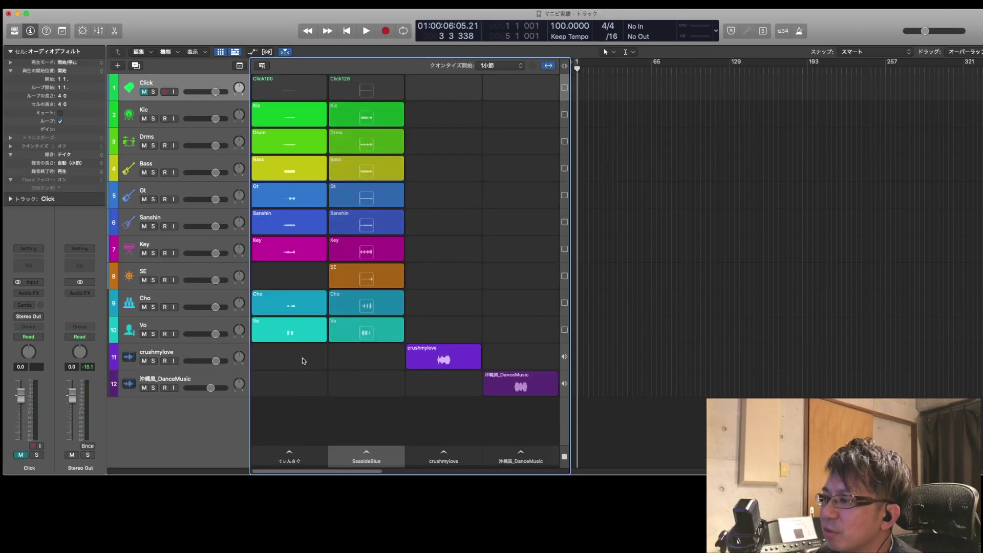
Copy all てぃんさぐ cells to the start of the timeline and all SeasideBlue cells shortly after them
{"action": "left_click", "coordinate": [359, 423]}
{"action": "left_click_drag", "start_coordinate": [302, 359], "coordinate": [287, 95]}
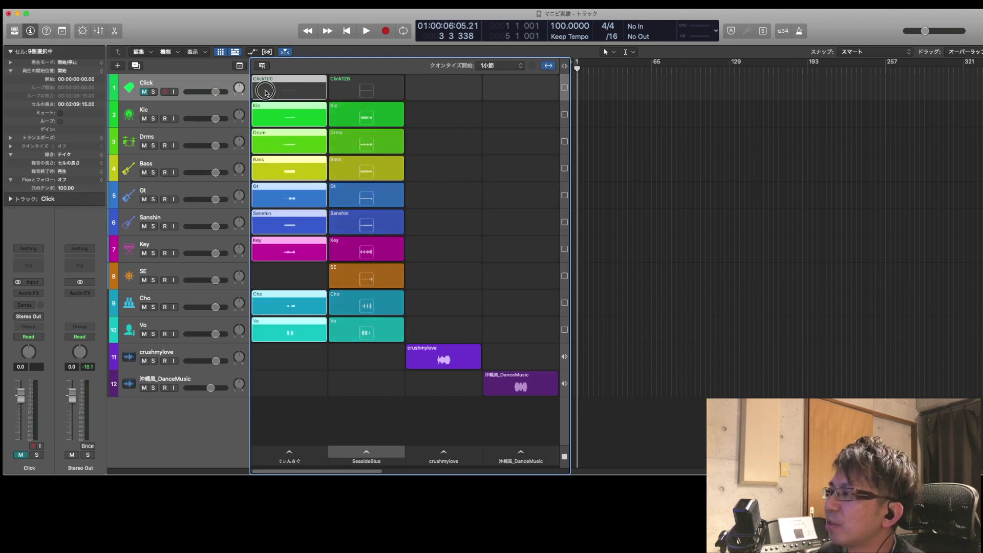
{"action": "left_click_drag", "start_coordinate": [266, 93], "coordinate": [576, 77]}
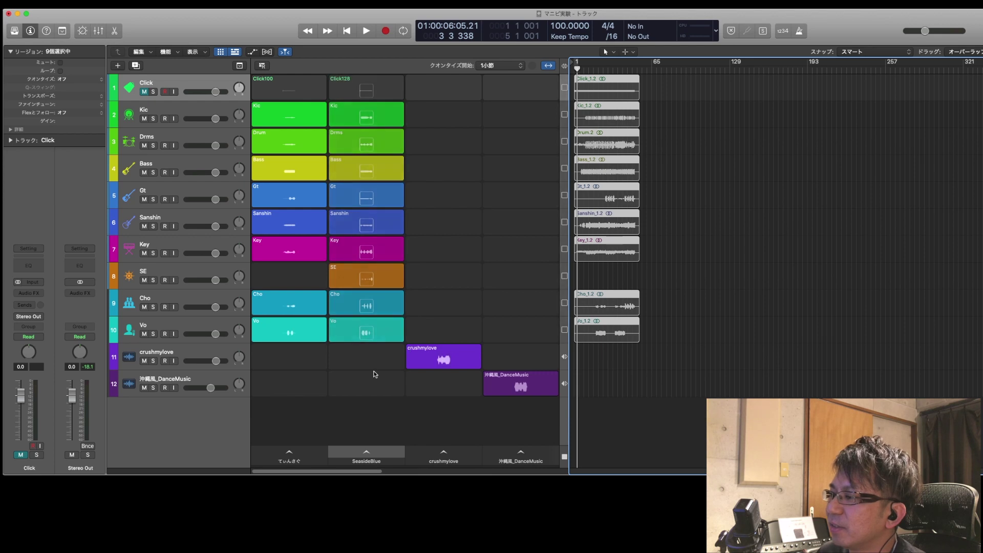
{"action": "left_click_drag", "start_coordinate": [366, 357], "coordinate": [649, 83]}
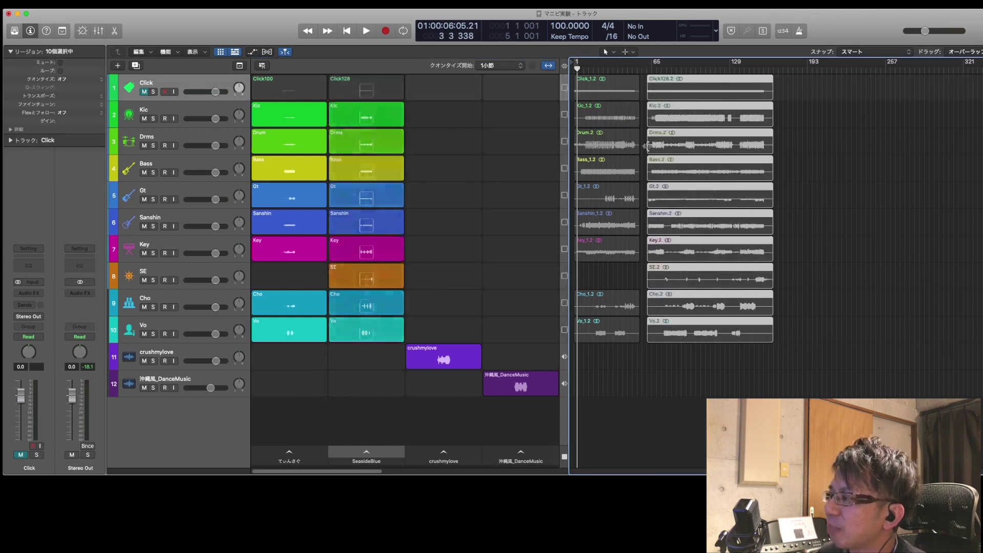
Copy the crushmylove cell to the timeline after the SeasideBlue regions, followed by the 沖縄風_DanceMusic cell
{"action": "left_click", "coordinate": [453, 354]}
{"action": "left_click_drag", "start_coordinate": [452, 354], "coordinate": [778, 359]}
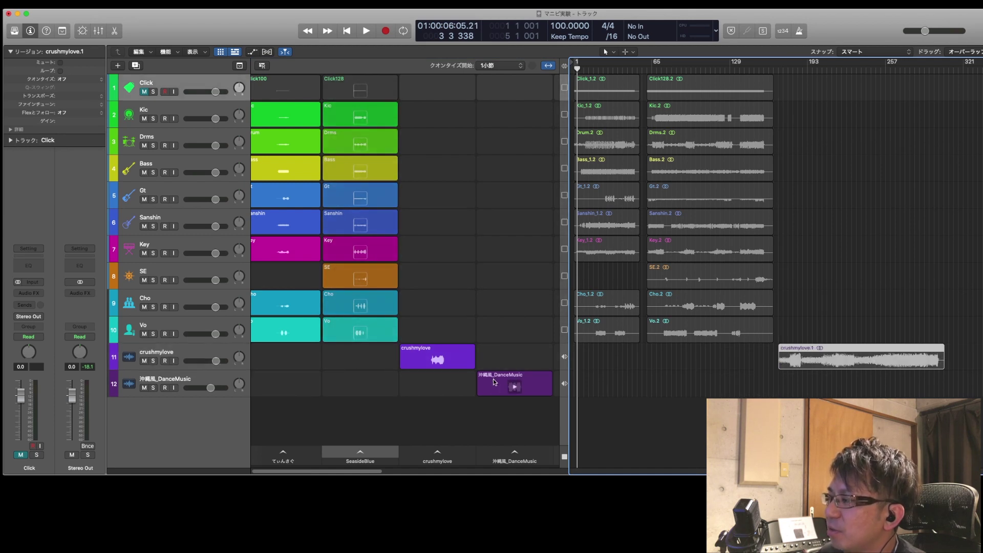
{"action": "left_click_drag", "start_coordinate": [514, 380], "coordinate": [950, 385]}
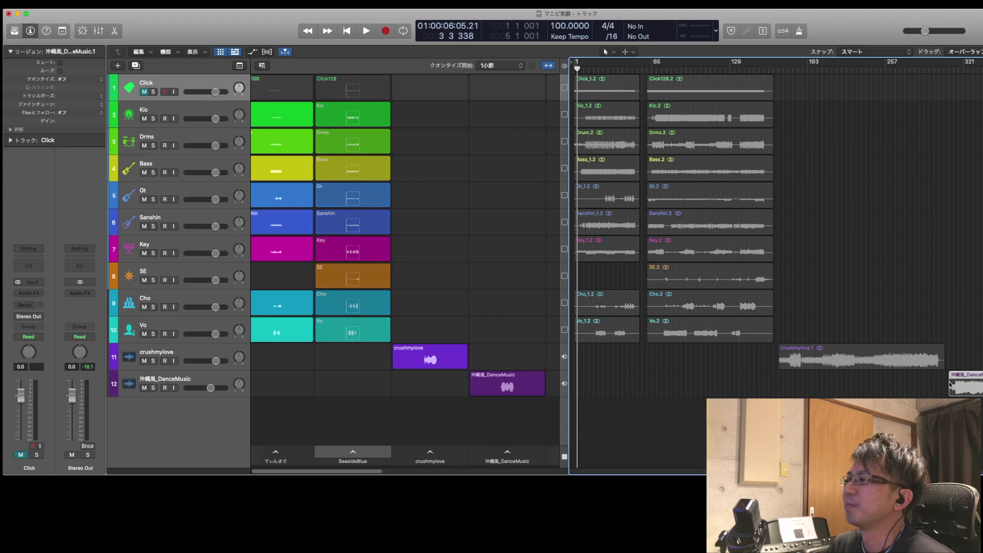
Switch all tracks from Live Loops playback to the timeline regions and play the arrangement from the beginning
{"action": "left_click", "coordinate": [375, 32]}
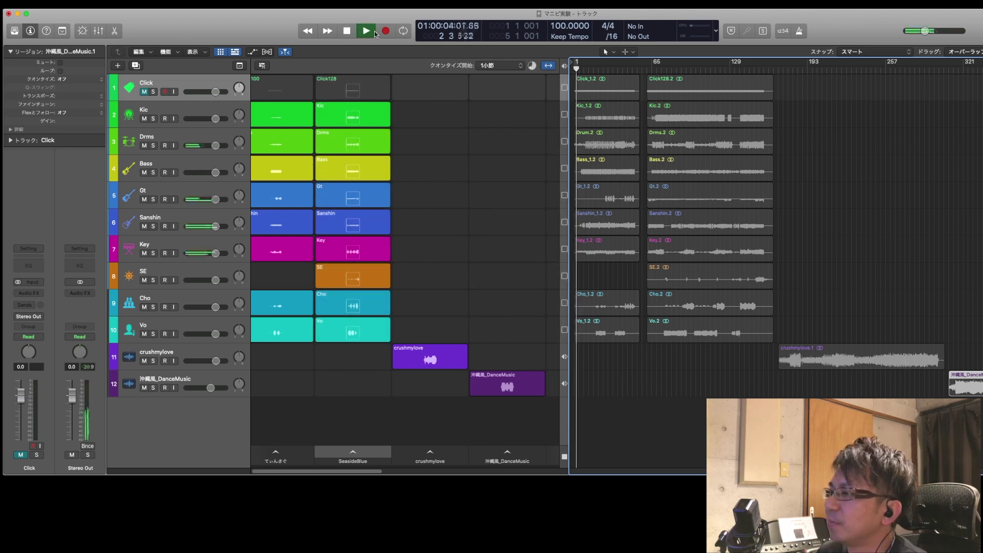
{"action": "left_click", "coordinate": [375, 33]}
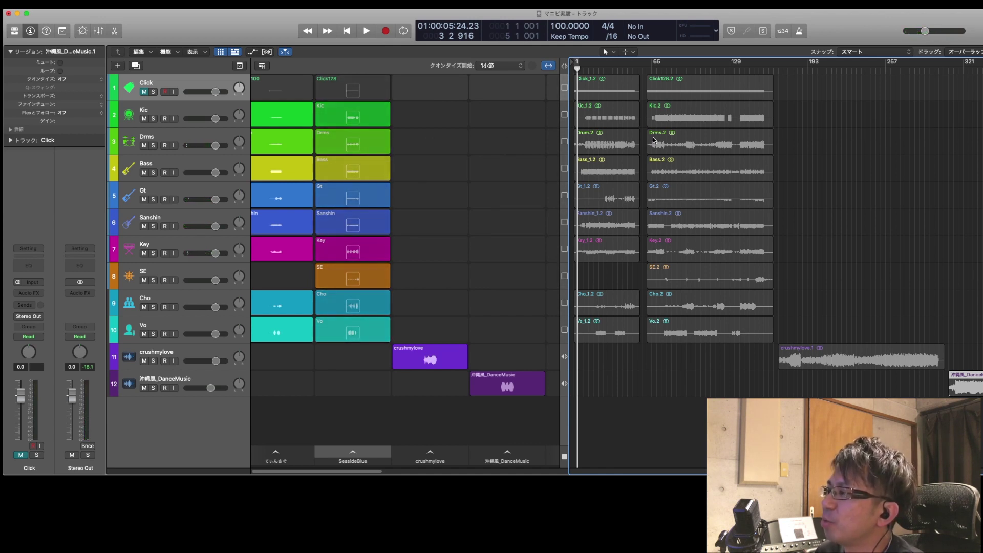
{"action": "left_click", "coordinate": [565, 66]}
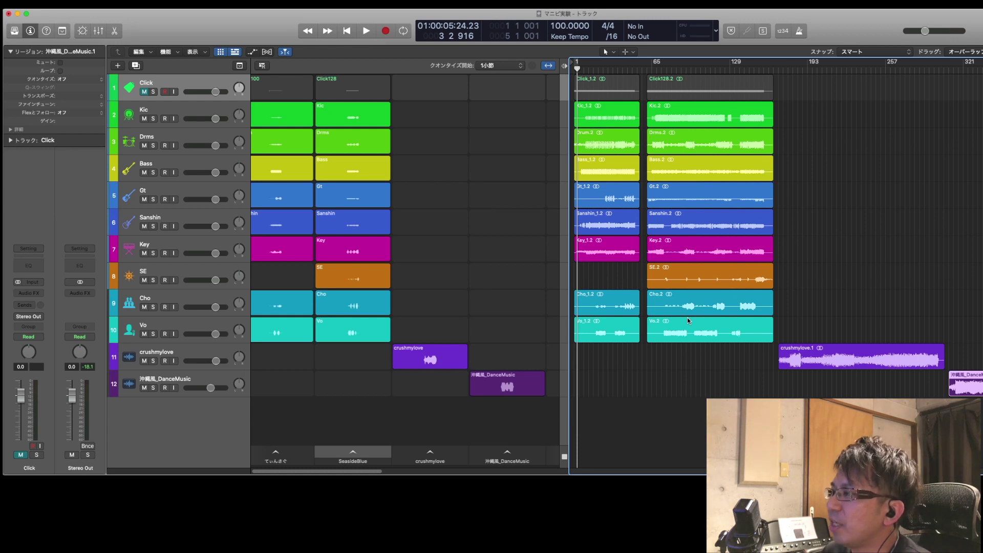
{"action": "left_click", "coordinate": [350, 33]}
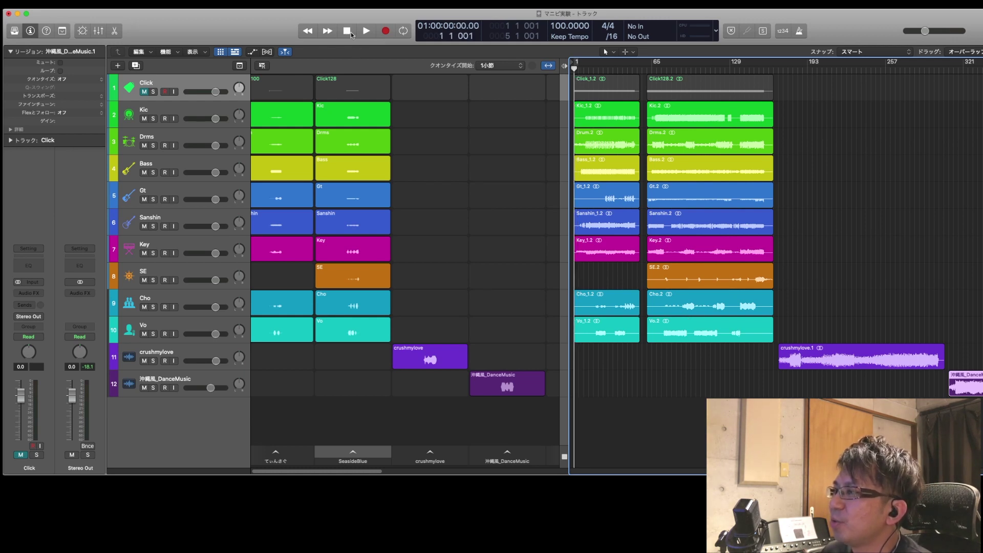
{"action": "left_click", "coordinate": [367, 32]}
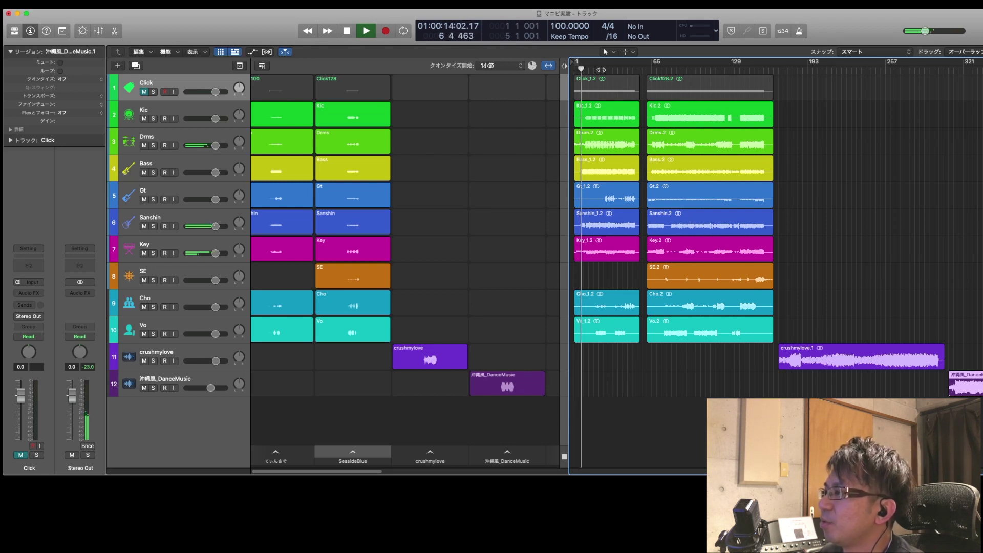
Audition the timeline arrangement at several points in the first two songs, stop playback, and move the playhead between bar 341 and bar 80
{"action": "left_click", "coordinate": [602, 69]}
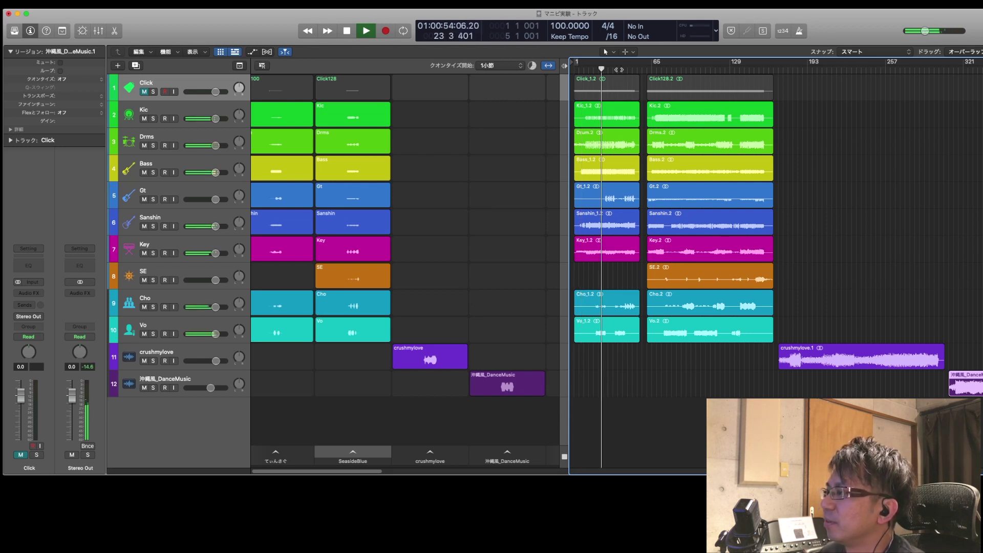
{"action": "left_click", "coordinate": [618, 70]}
{"action": "left_click", "coordinate": [672, 69]}
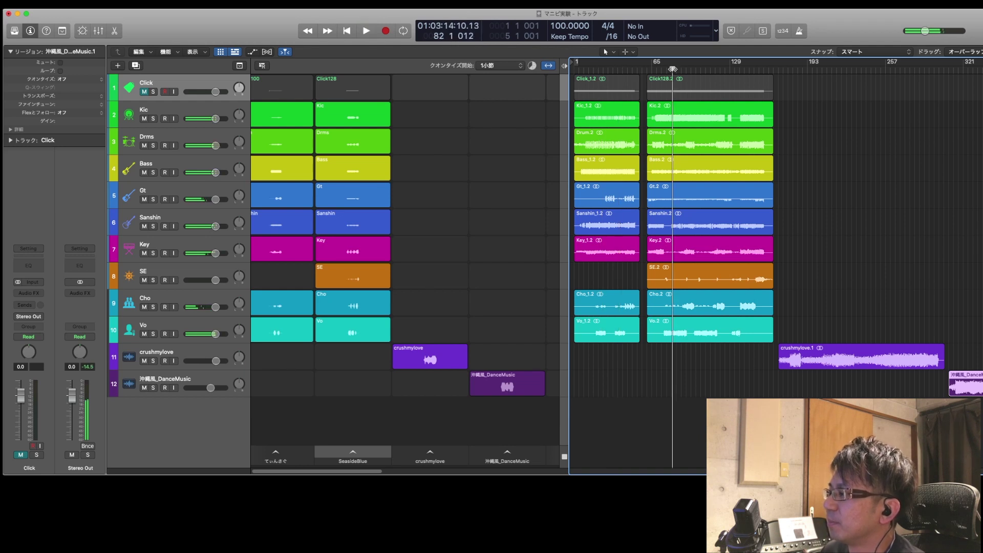
{"action": "left_click", "coordinate": [706, 69]}
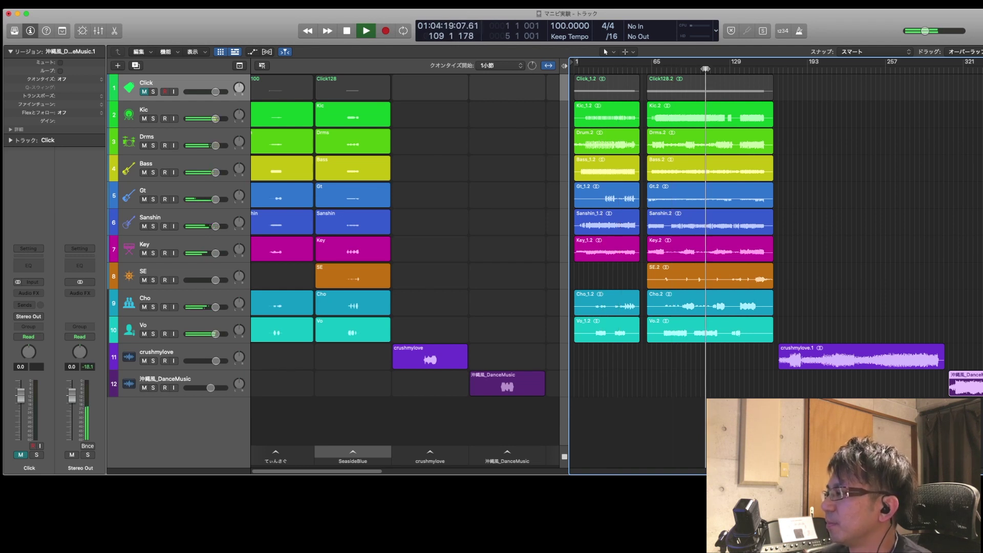
{"action": "key", "text": "space"}
{"action": "left_click", "coordinate": [694, 69]}
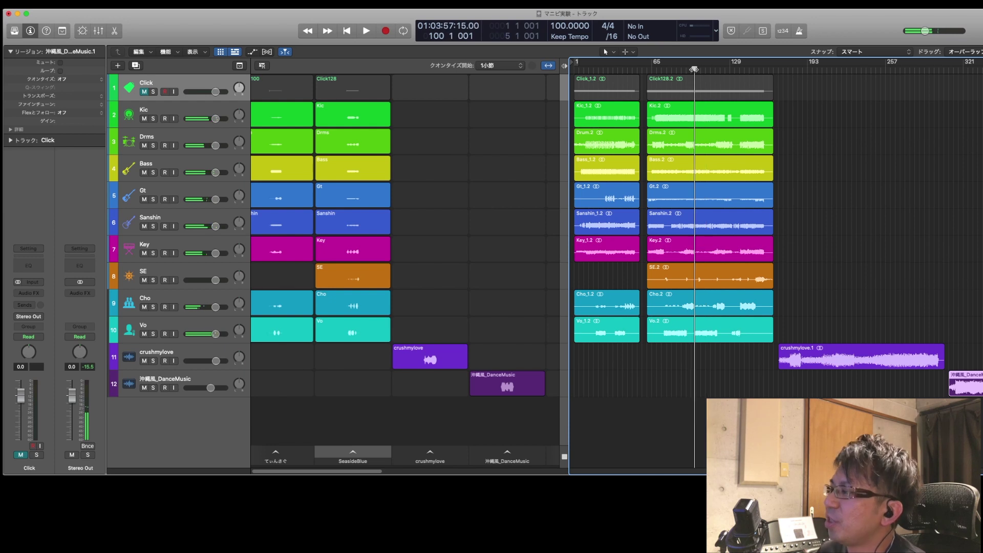
{"action": "left_click_drag", "start_coordinate": [695, 70], "coordinate": [980, 70]}
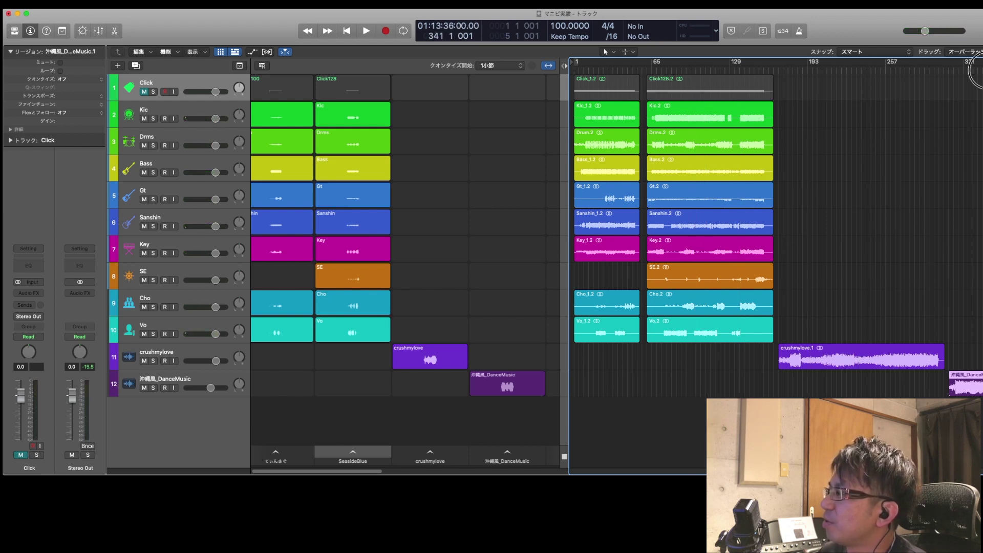
{"action": "left_click_drag", "start_coordinate": [882, 71], "coordinate": [670, 71]}
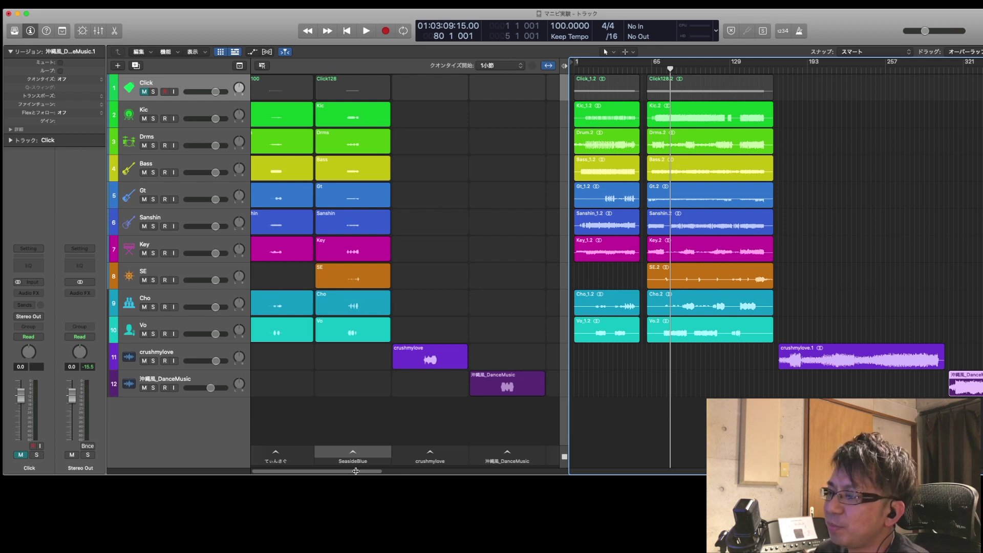
Delete all regions from the timeline and move the 沖縄風_DanceMusic scene to first place, before てぃんさぐ
{"action": "left_click_drag", "start_coordinate": [356, 472], "coordinate": [351, 472]}
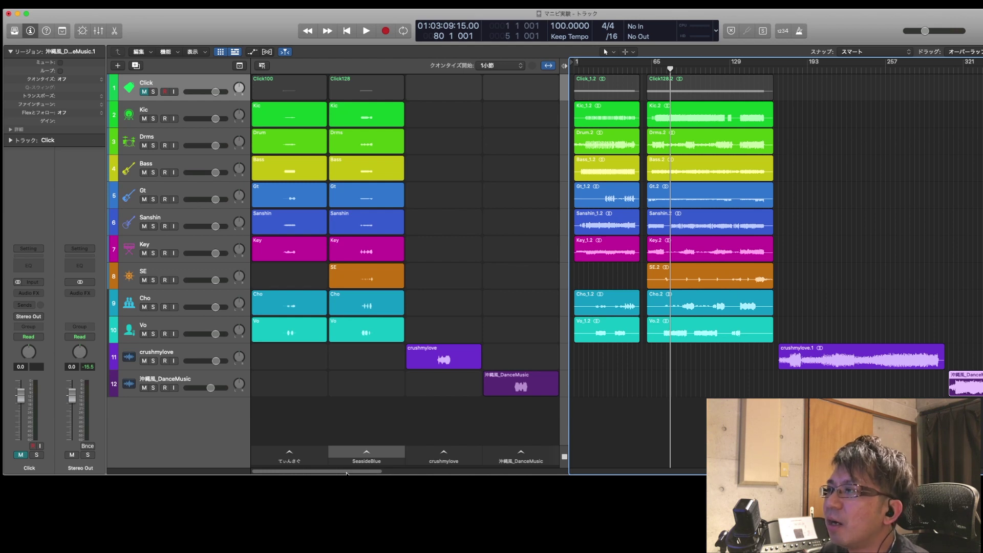
{"action": "mouse_move", "coordinate": [463, 363]}
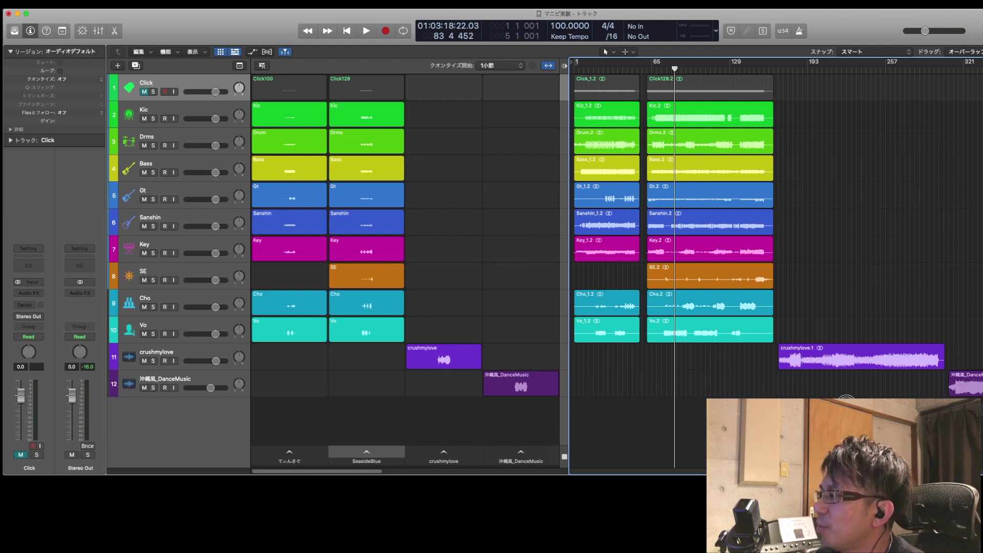
{"action": "left_click_drag", "start_coordinate": [958, 416], "coordinate": [615, 86]}
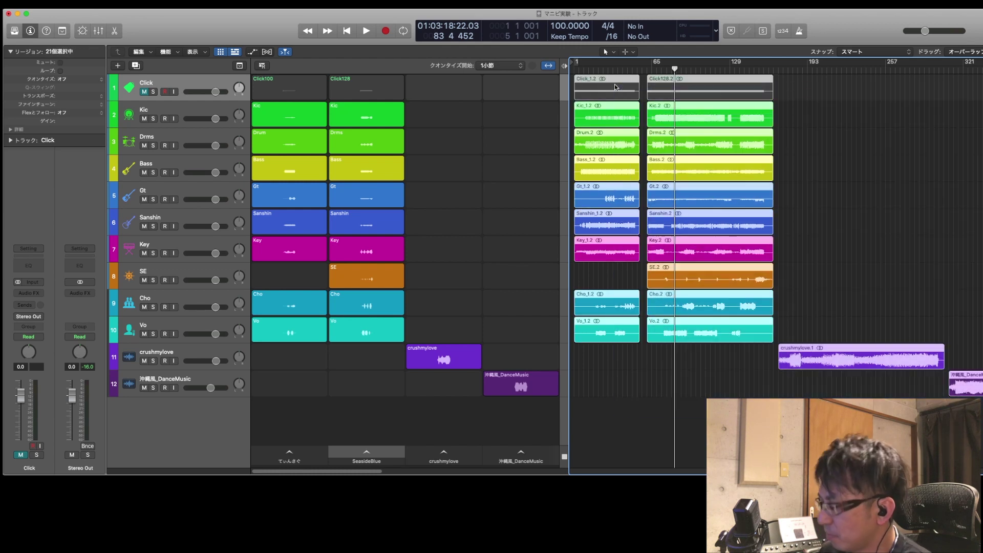
{"action": "key", "text": "Delete"}
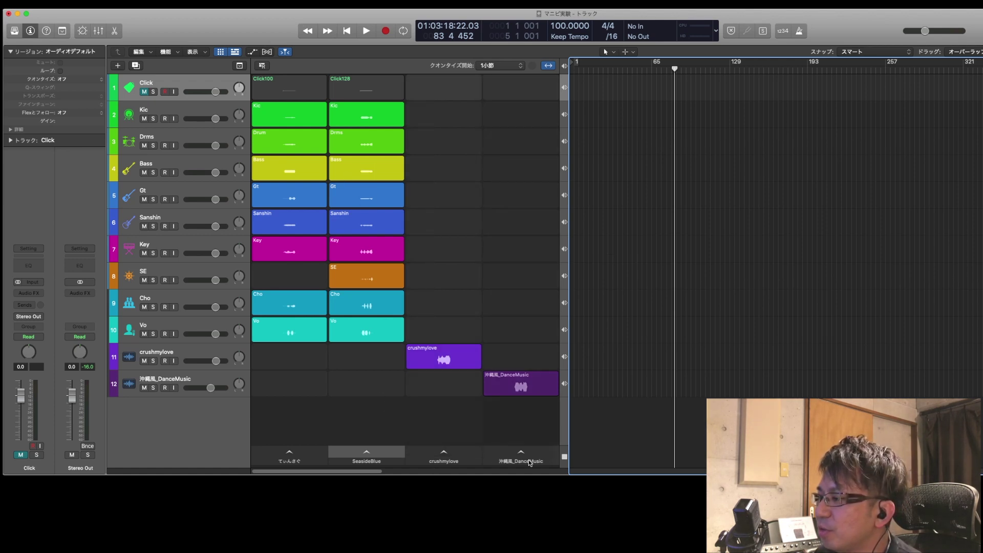
{"action": "left_click_drag", "start_coordinate": [528, 459], "coordinate": [289, 464]}
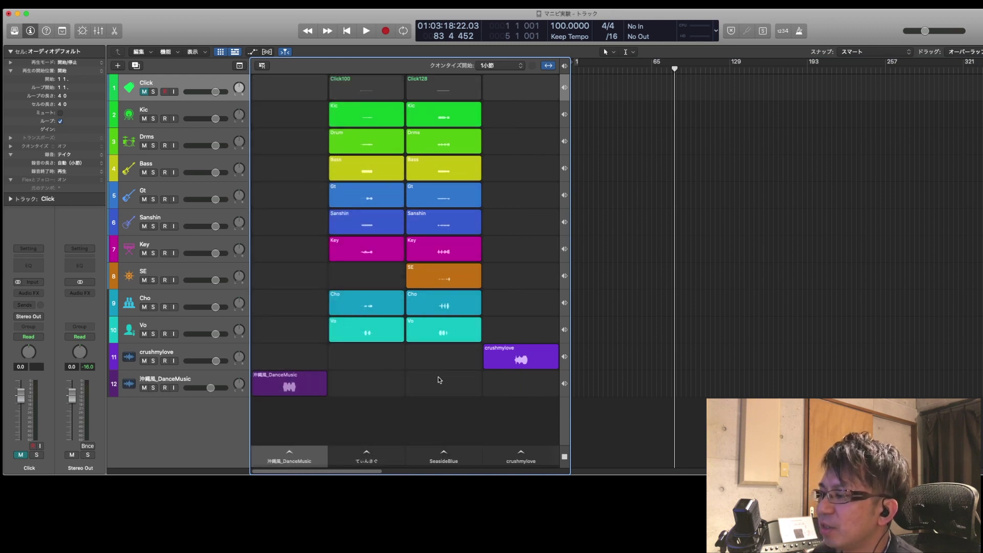
Copy the 沖縄風_DanceMusic cell, the てぃんさぐ and SeasideBlue cells without Click, and the crushmylove cell one after another onto the timeline from bar 1
{"action": "mouse_move", "coordinate": [267, 384]}
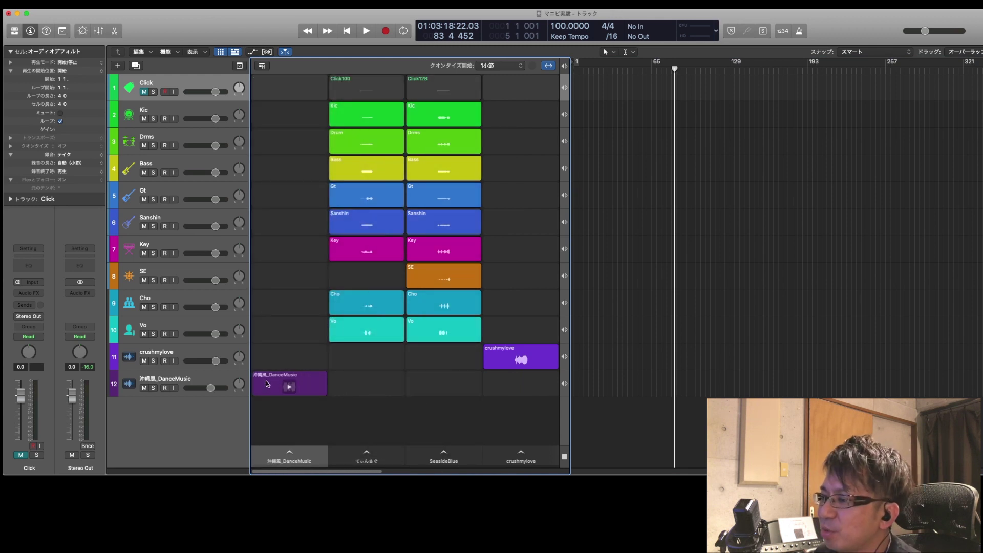
{"action": "left_click_drag", "start_coordinate": [266, 384], "coordinate": [573, 382]}
{"action": "left_click_drag", "start_coordinate": [377, 368], "coordinate": [691, 111]}
{"action": "left_click_drag", "start_coordinate": [450, 364], "coordinate": [763, 116]}
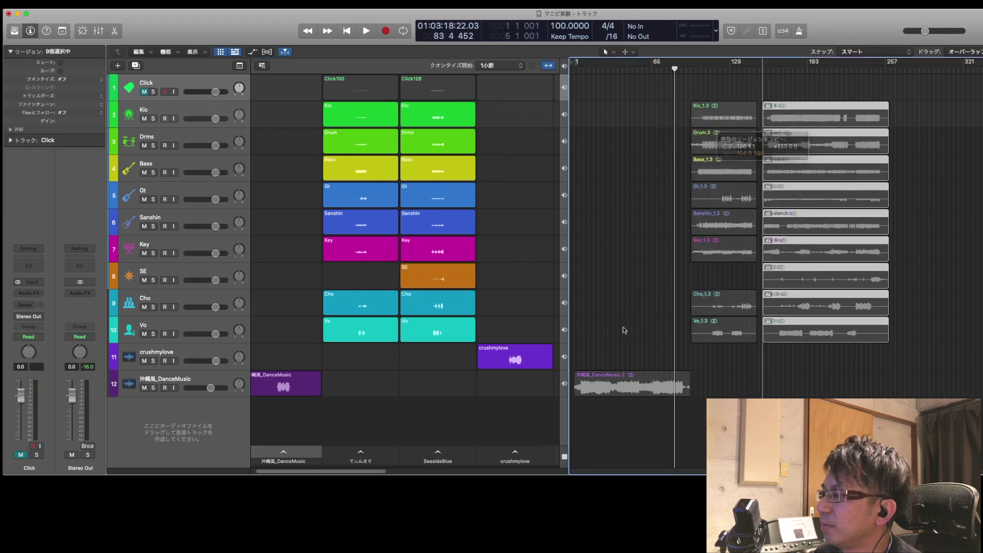
{"action": "left_click_drag", "start_coordinate": [508, 357], "coordinate": [892, 353]}
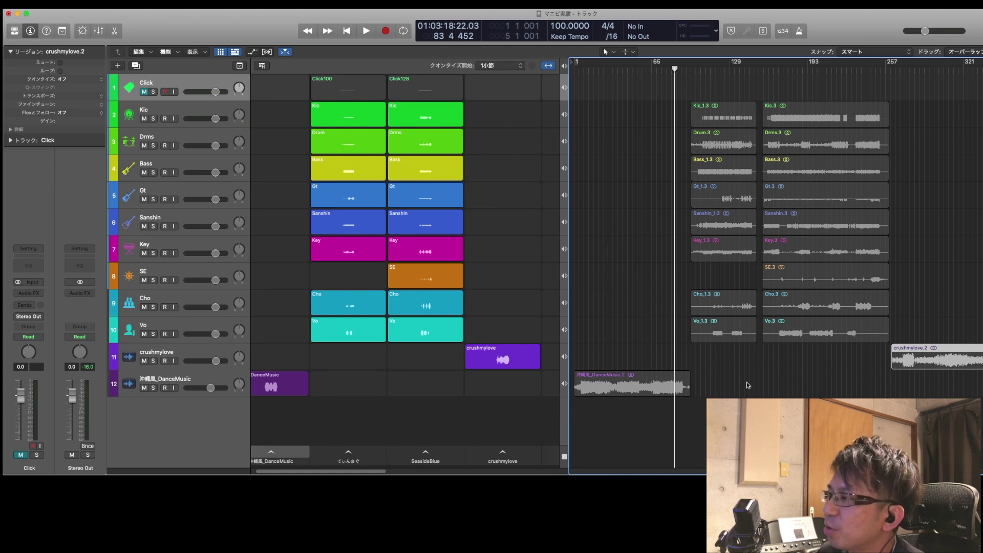
Switch all tracks to timeline playback, audition the new order at points in 沖縄風_DanceMusic, てぃんさぐ and SeasideBlue, and stop playback
{"action": "left_click", "coordinate": [565, 66]}
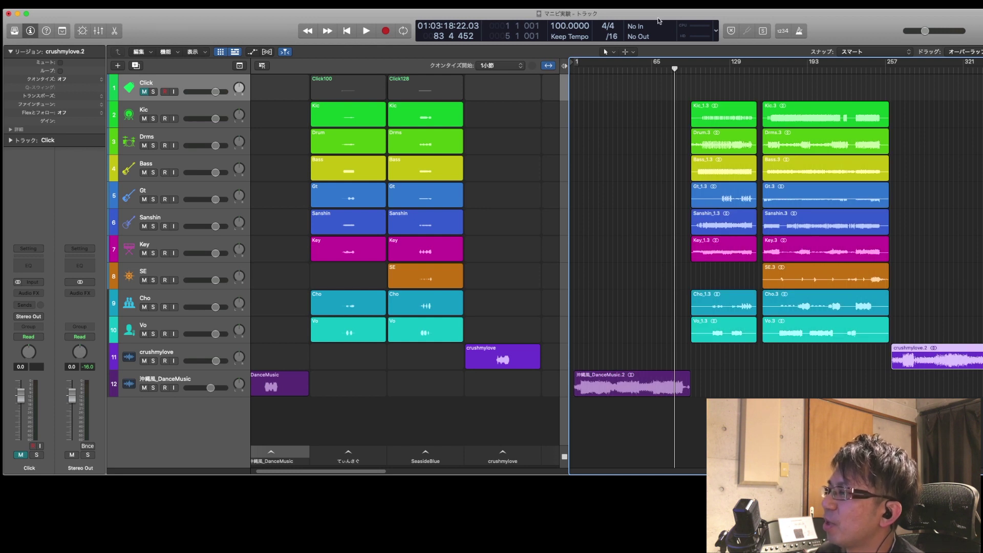
{"action": "left_click", "coordinate": [612, 71]}
{"action": "key", "text": "space"}
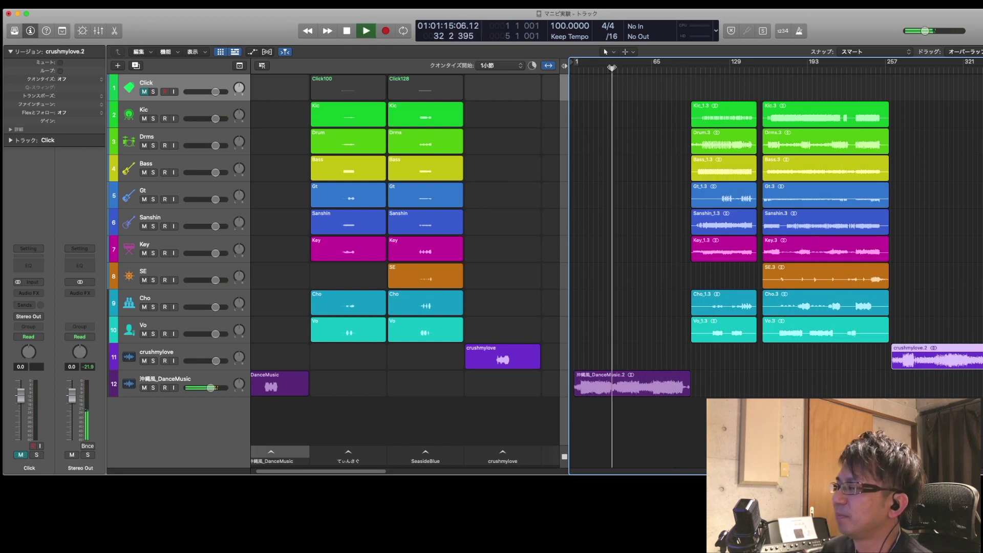
{"action": "left_click", "coordinate": [655, 71]}
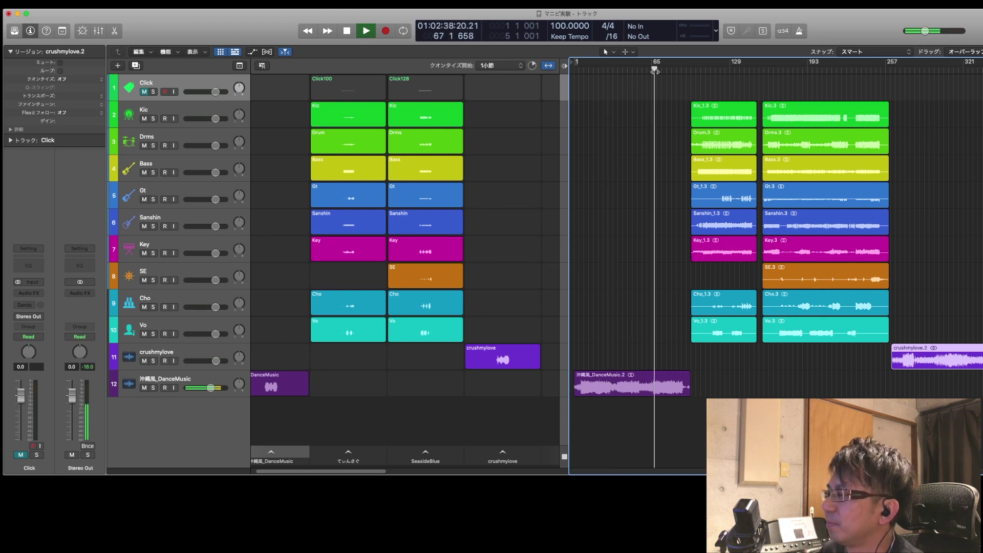
{"action": "left_click", "coordinate": [722, 70]}
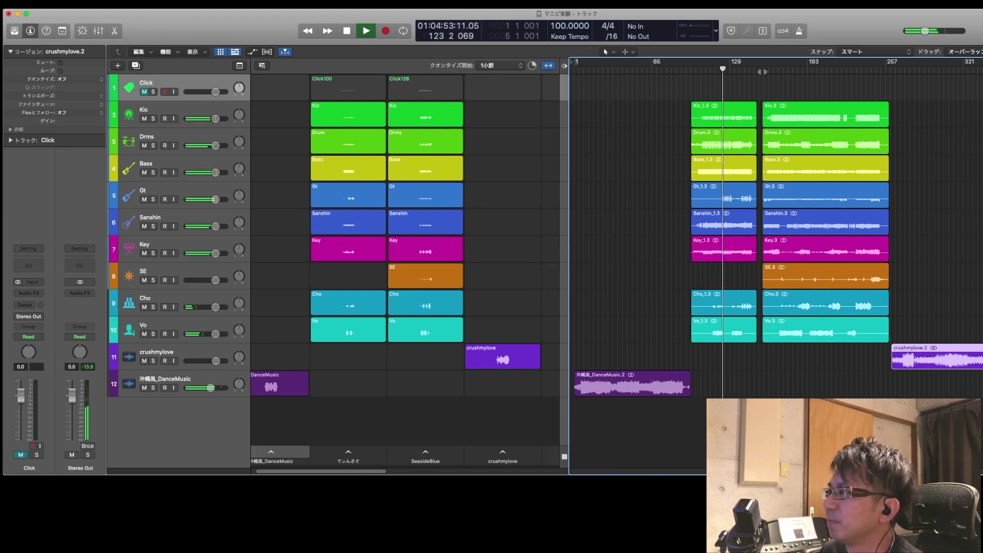
{"action": "left_click", "coordinate": [800, 69]}
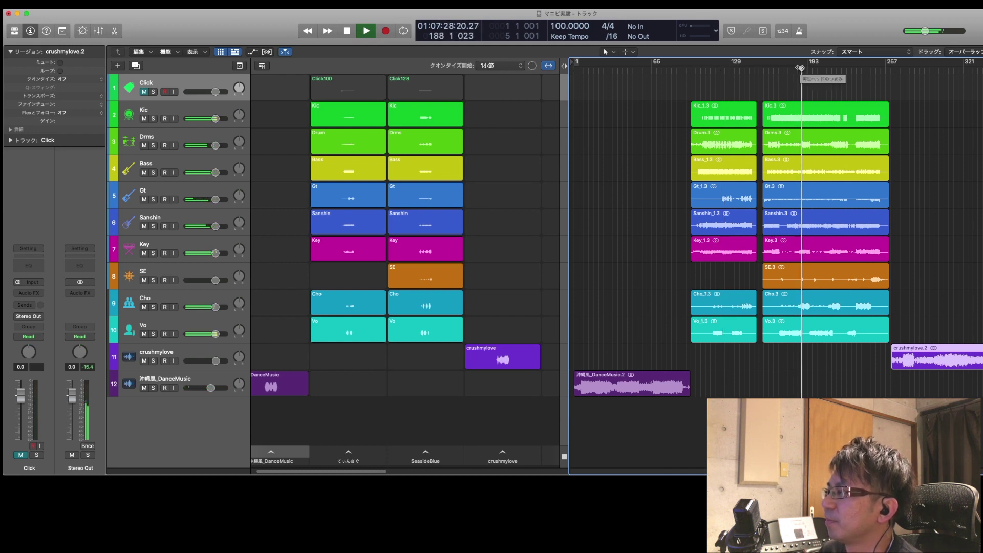
{"action": "key", "text": "space"}
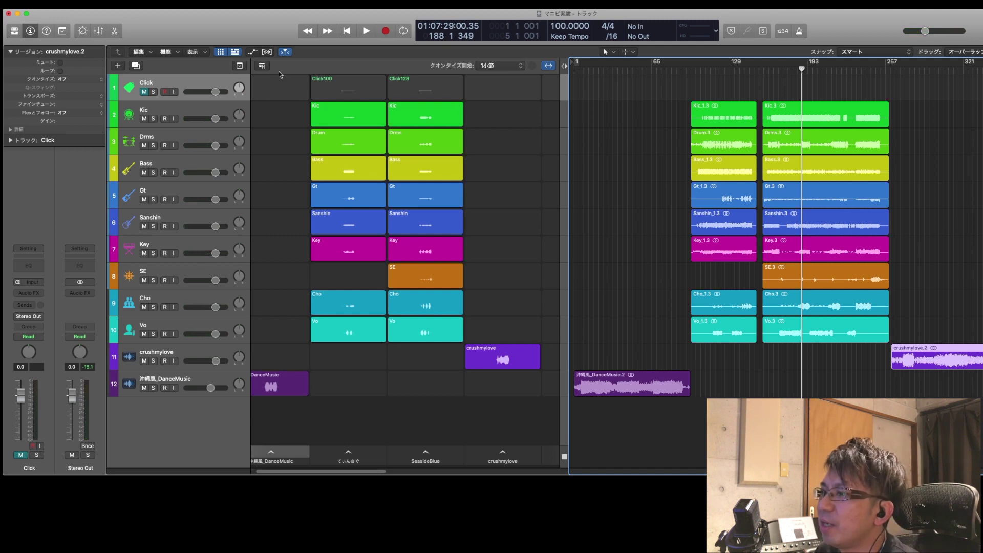
Hide the Live Loops grid so only the timeline shows, and return the playhead to the beginning of the arrangement
{"action": "left_click", "coordinate": [220, 52]}
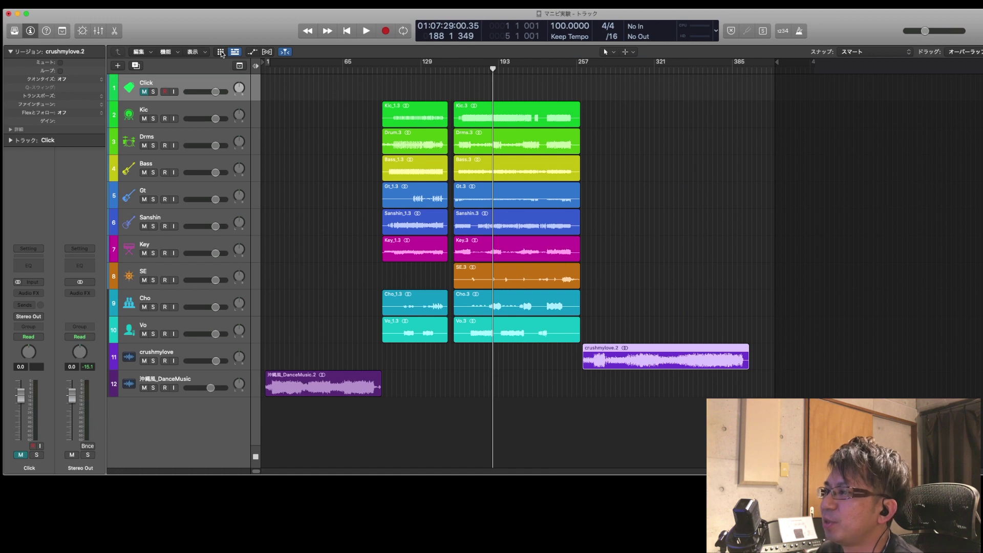
{"action": "scroll", "coordinate": [423, 187], "scroll_direction": "up", "scroll_amount": 4}
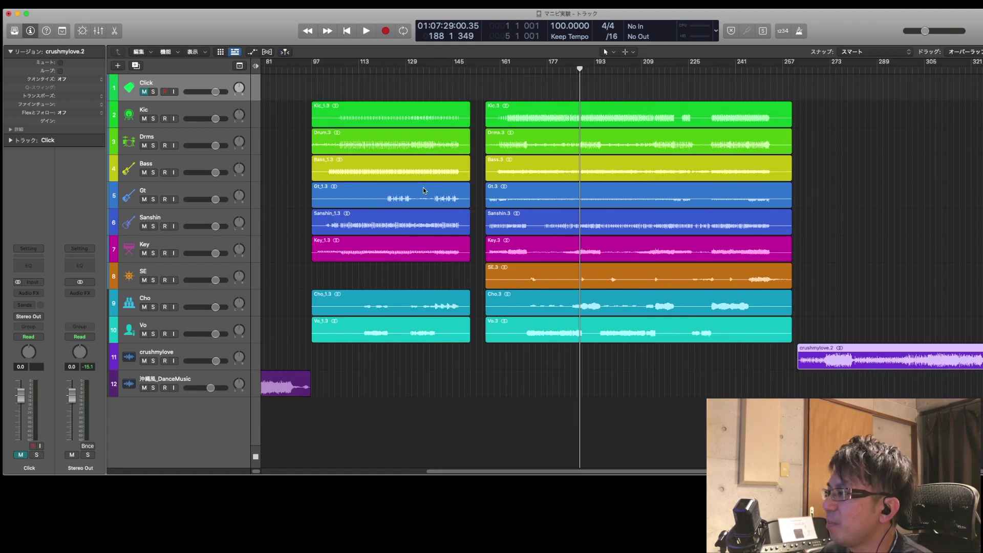
{"action": "key", "text": "Return"}
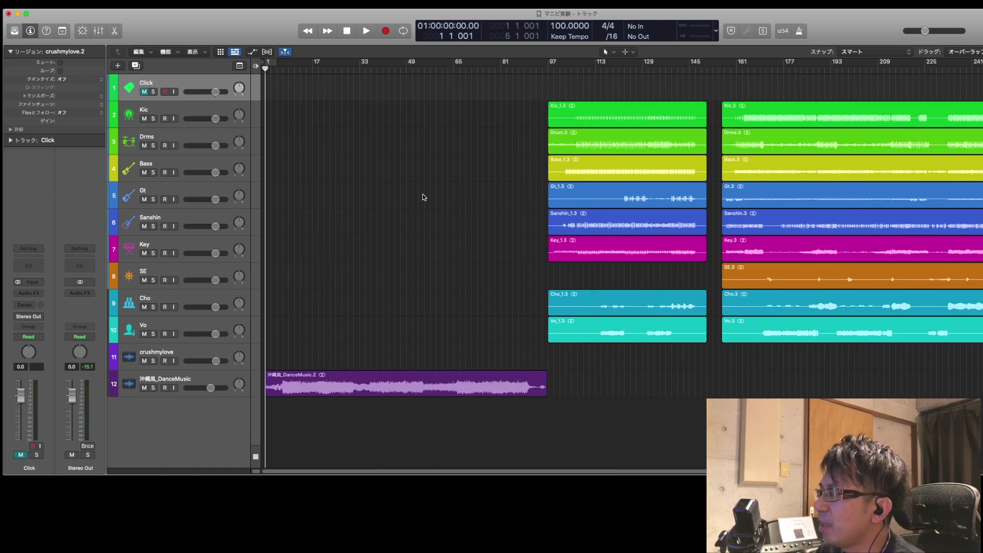
{"action": "scroll", "coordinate": [423, 197], "scroll_direction": "down", "scroll_amount": 2}
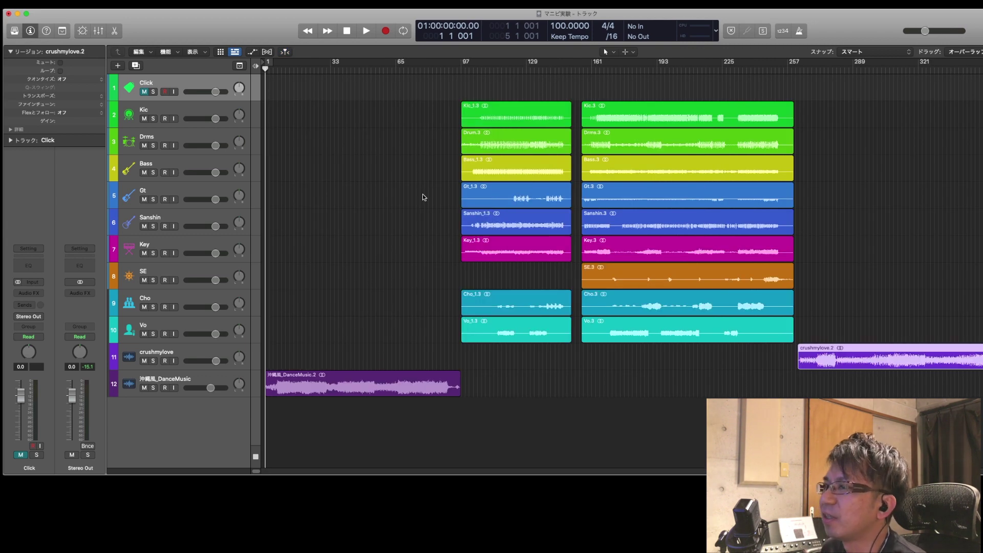